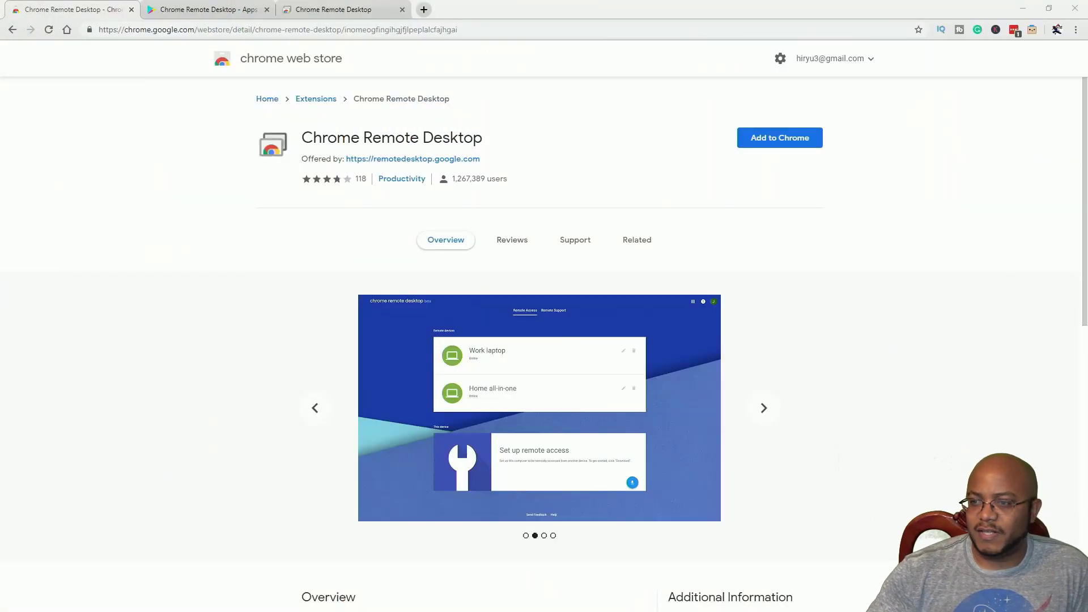
Step: Switch to the Antioch Media Ministry Knowledgebase browser window and open its Chrome profile menu
key("alt+Tab")
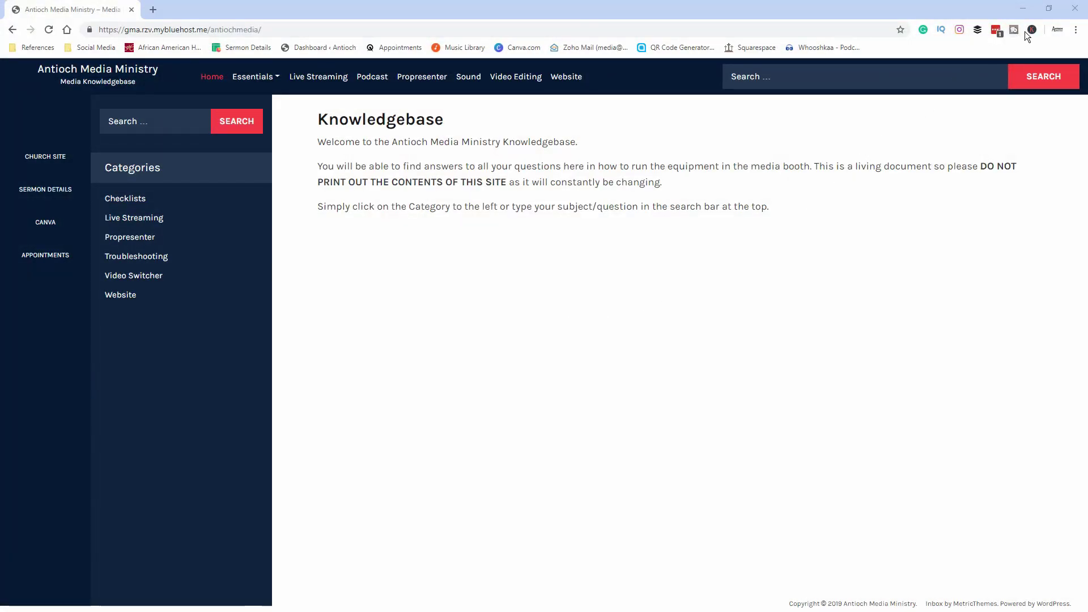
left_click(1056, 30)
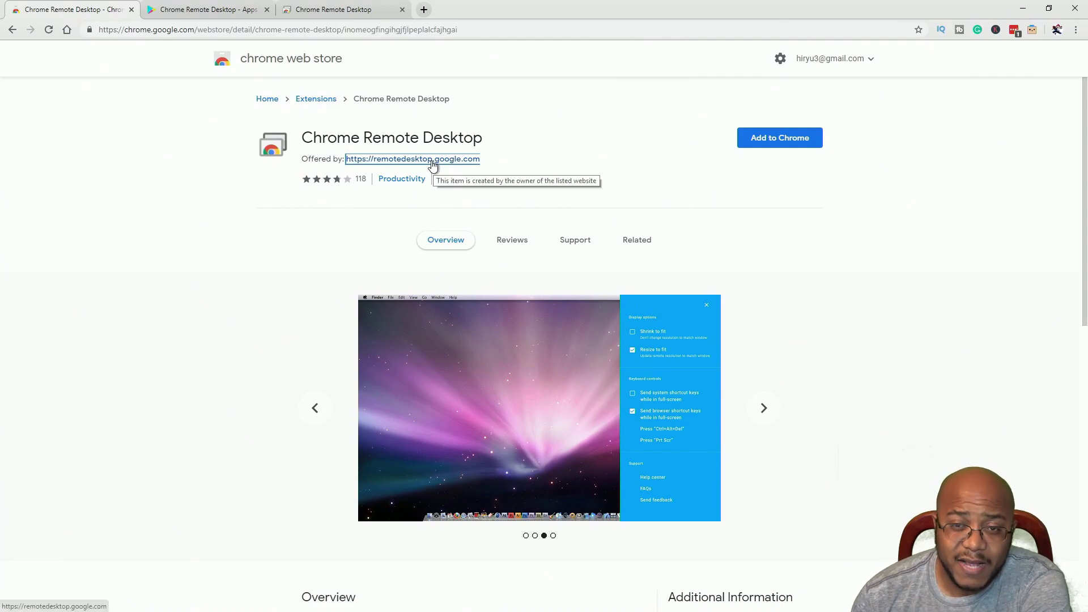
Step: Check the Google Play listing, open remotedesktop.google.com from the Chrome Web Store page, and keep only the Chrome Remote Desktop access page open
left_click(180, 12)
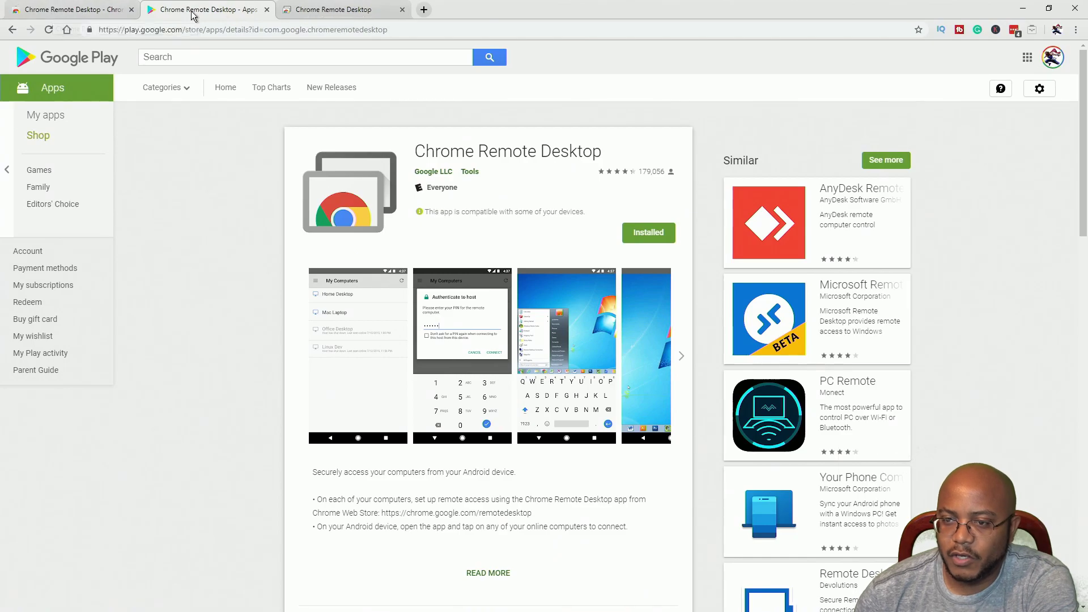
left_click(114, 14)
left_click(267, 10)
left_click(267, 10)
left_click(398, 161)
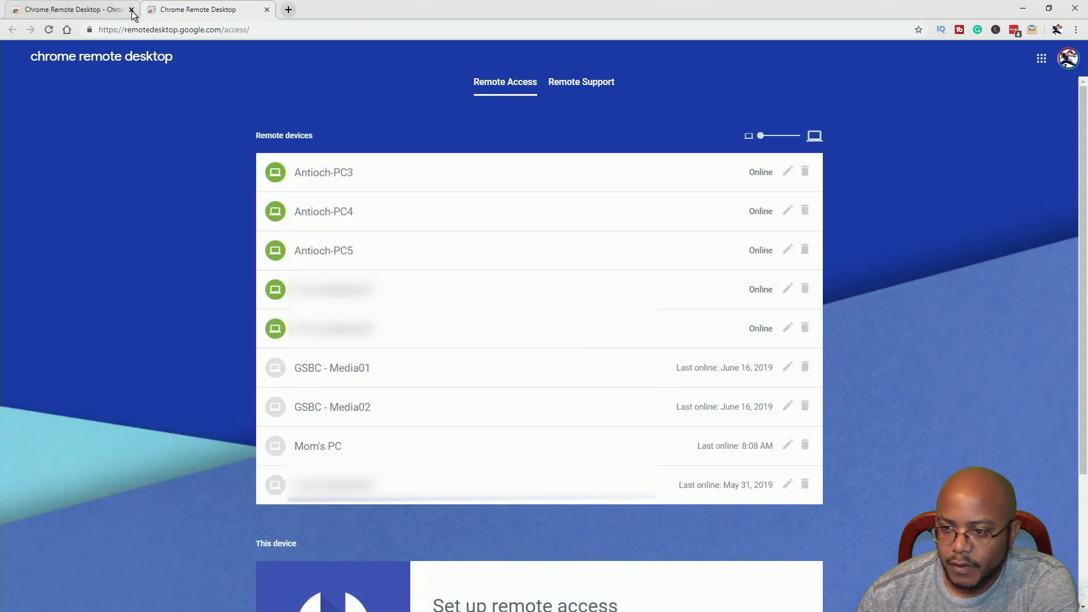
left_click(131, 10)
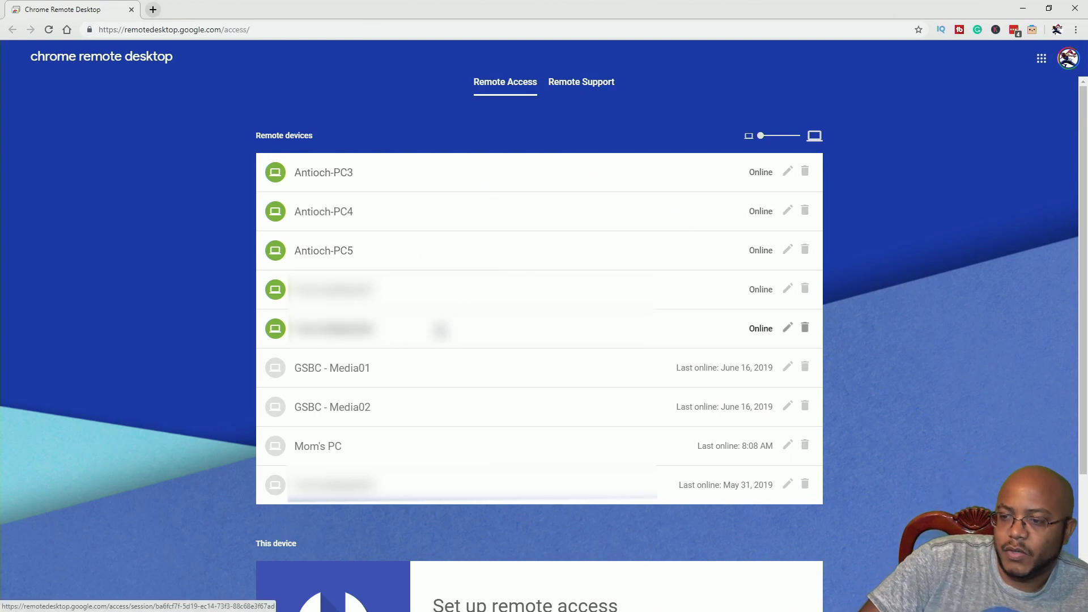
Step: Connect to the remote device Antioch-PC4 and sign in to Windows with the account password
left_click(325, 215)
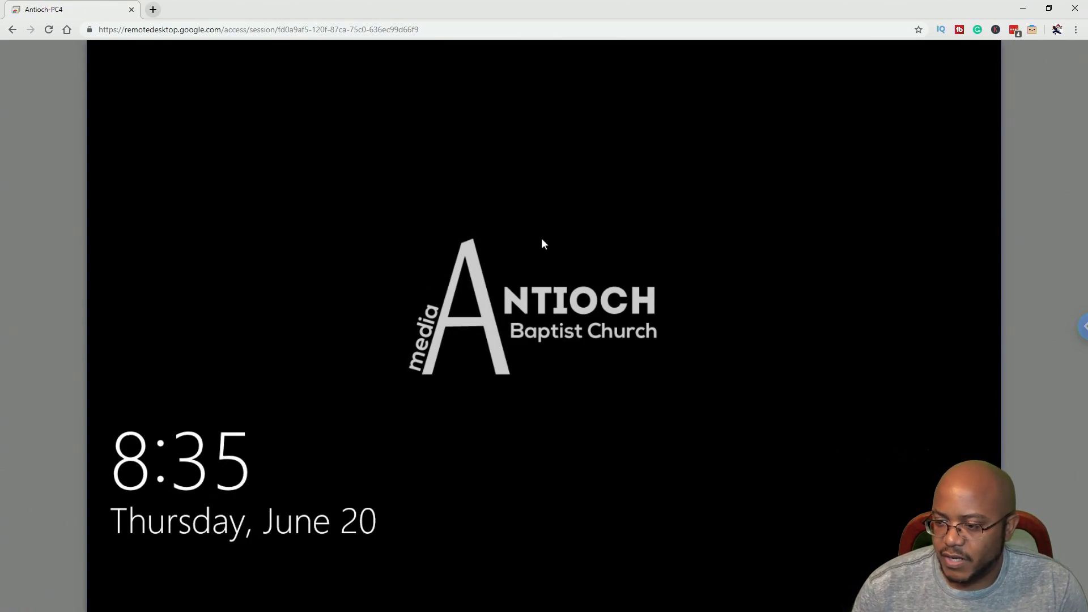
left_click(507, 277)
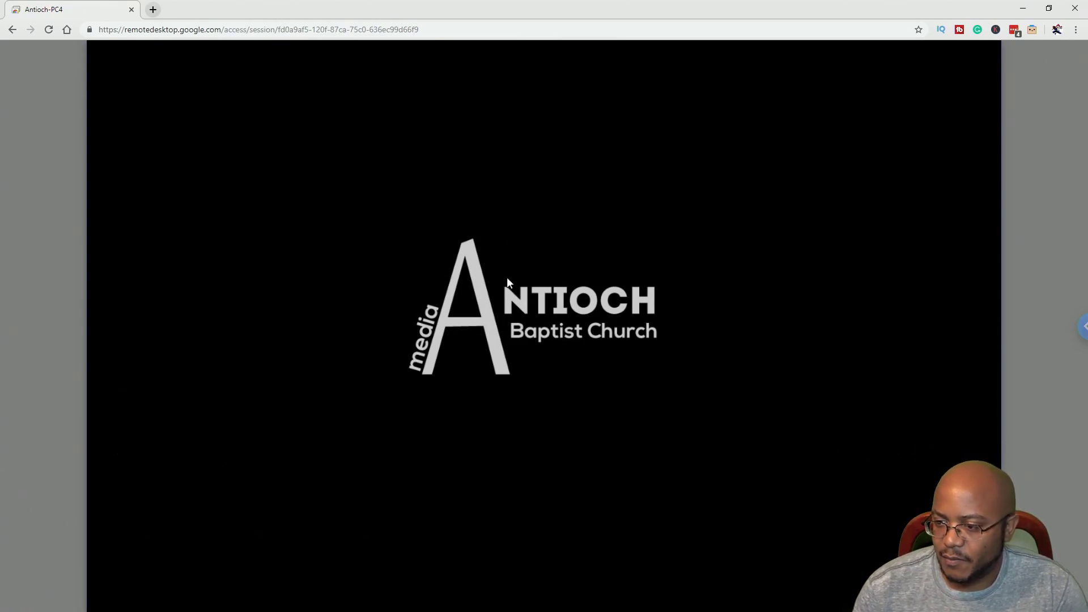
type("********")
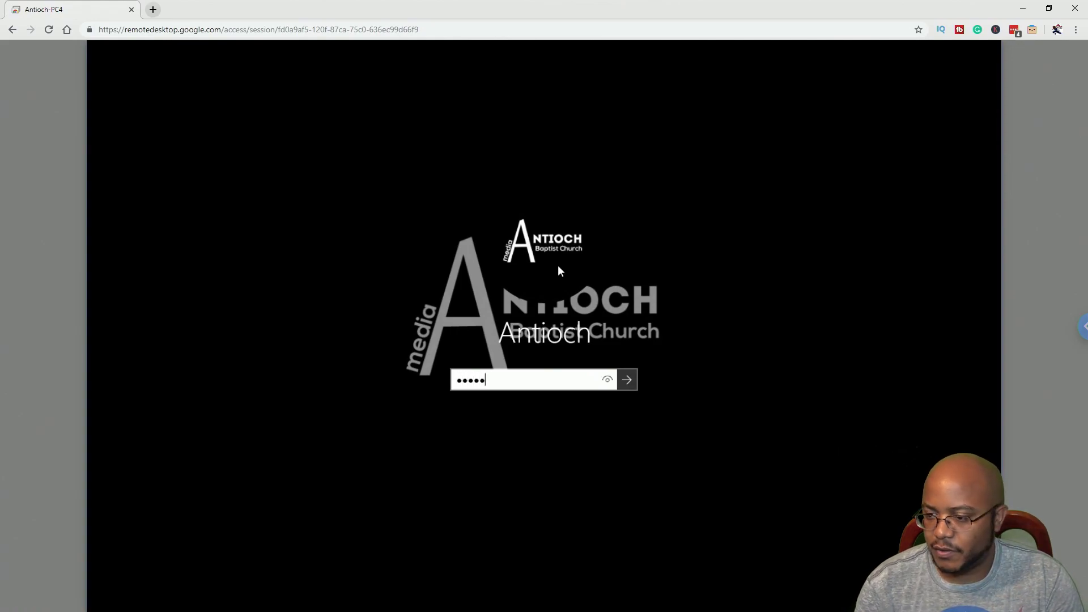
key("Return")
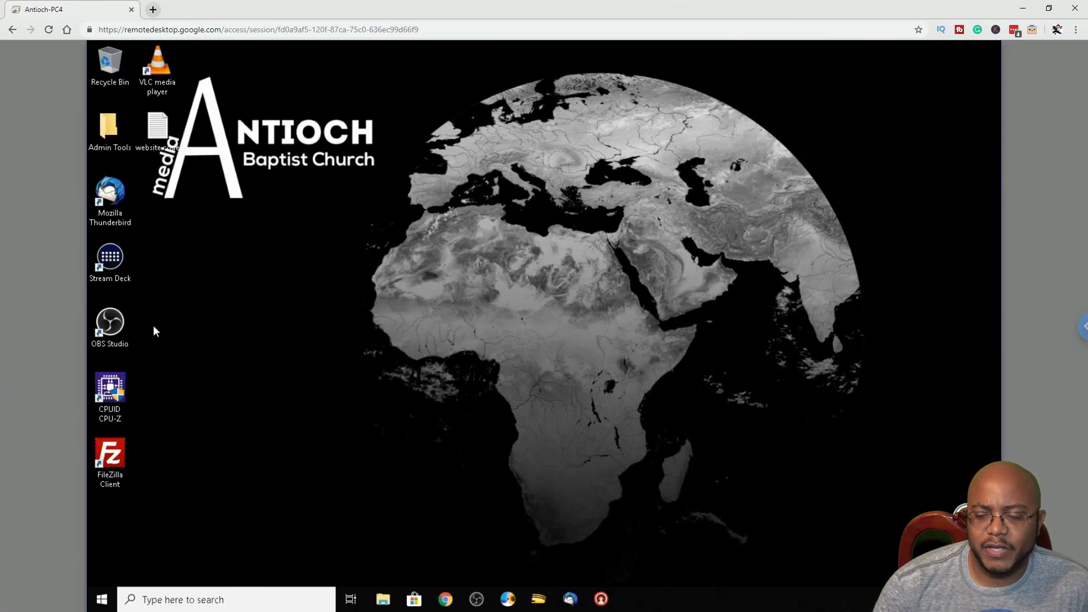
Step: Open OBS Studio on Antioch-PC4 to check it, and close it before disconnecting the remote session
left_click(475, 602)
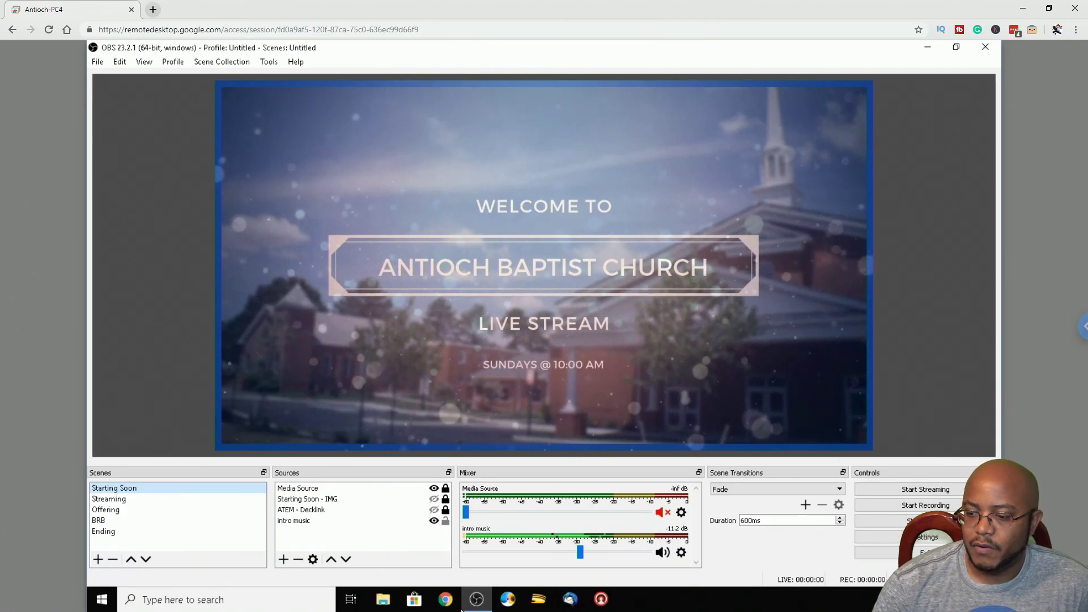
left_click(986, 47)
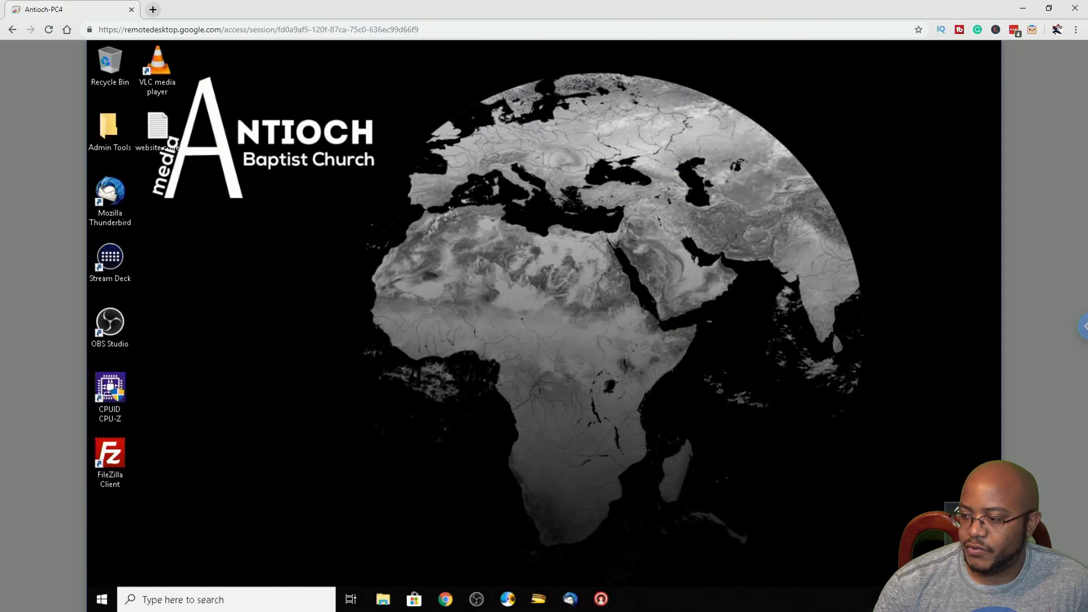
left_click(1082, 326)
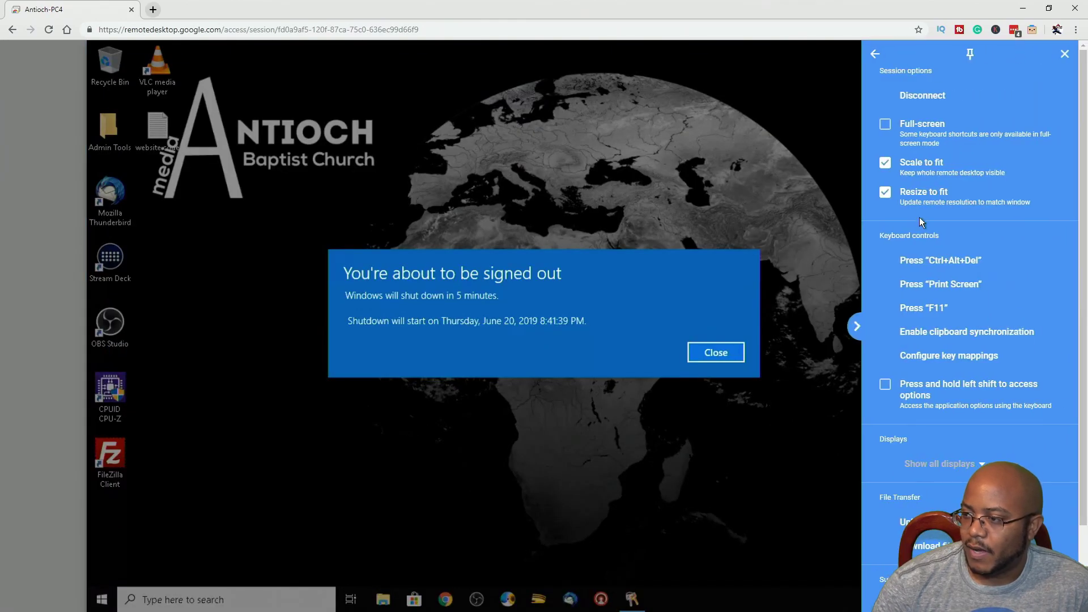
left_click(922, 96)
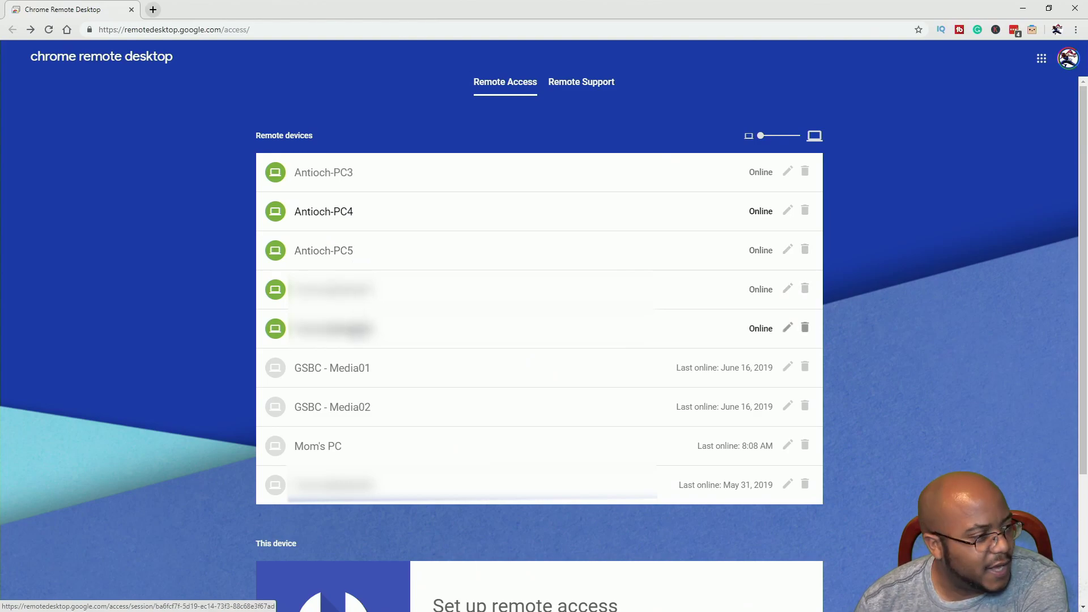
Step: Connect to the remote device TechnoBabble02 to view its desktop, and disconnect the session
left_click(335, 329)
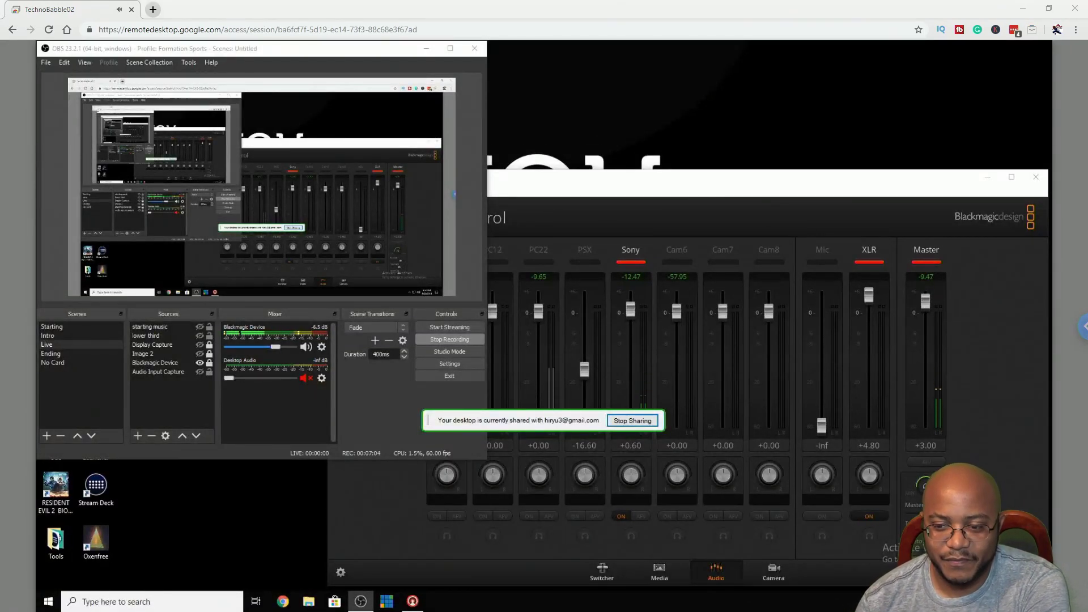
left_click(155, 183)
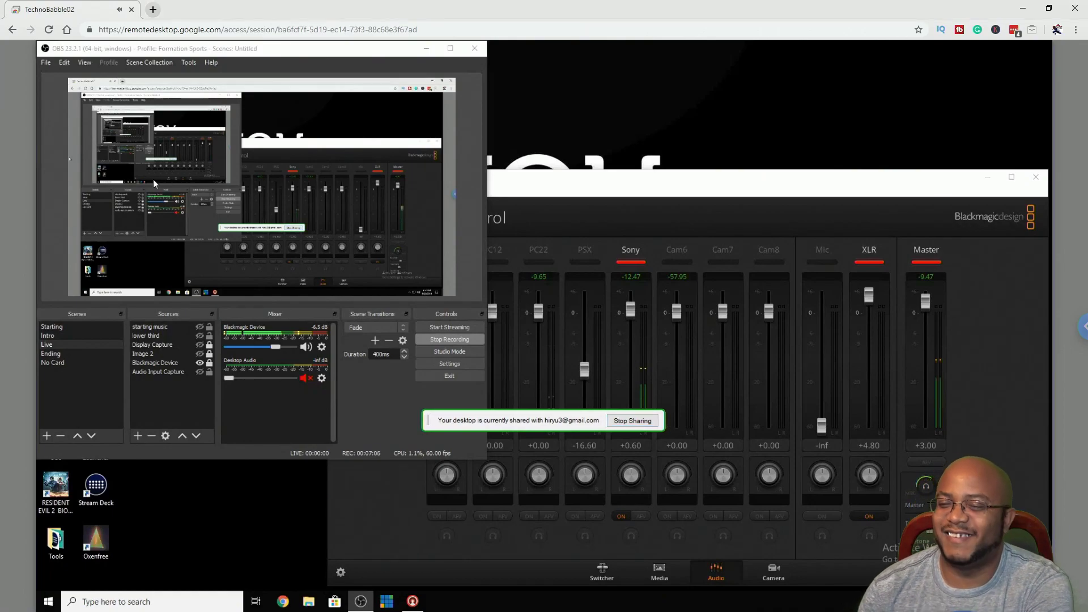
left_click(1082, 327)
left_click(923, 98)
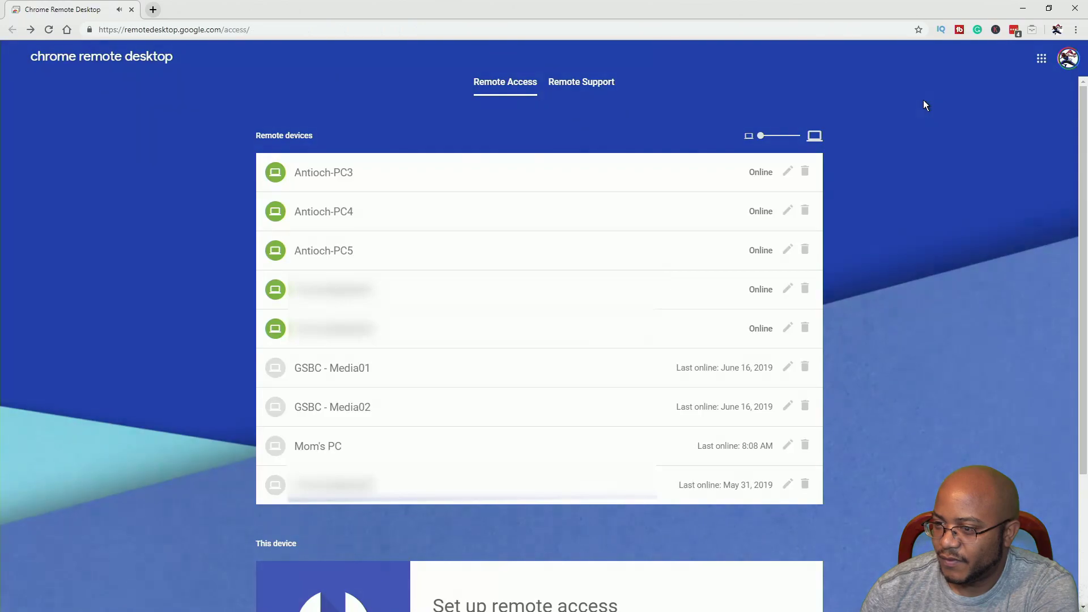
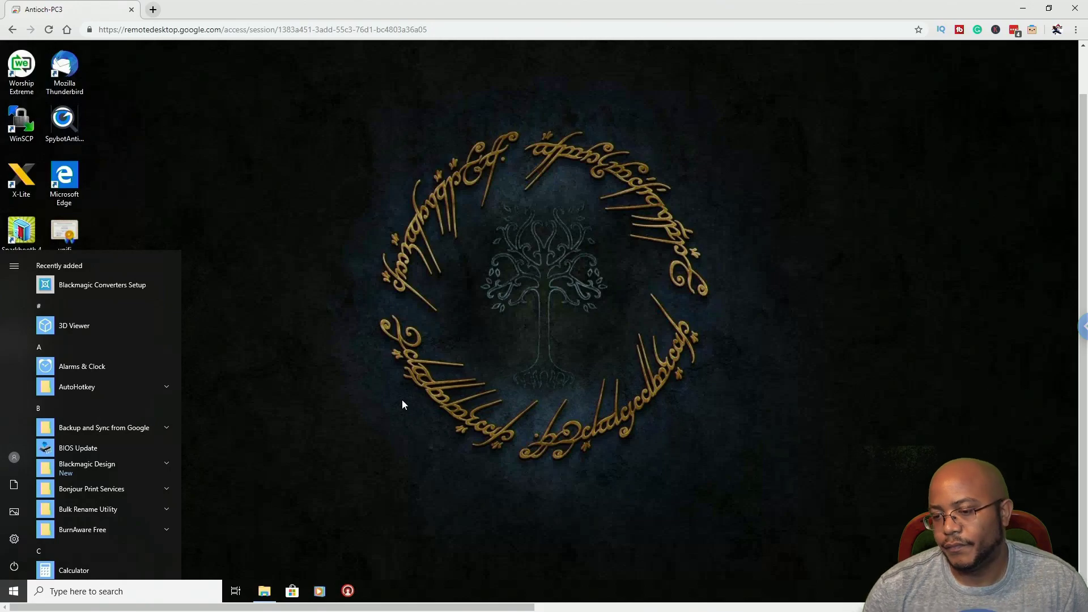
Step: Lock Windows on Antioch-PC3 and sign in to the Antioch account with its password
key("super+l")
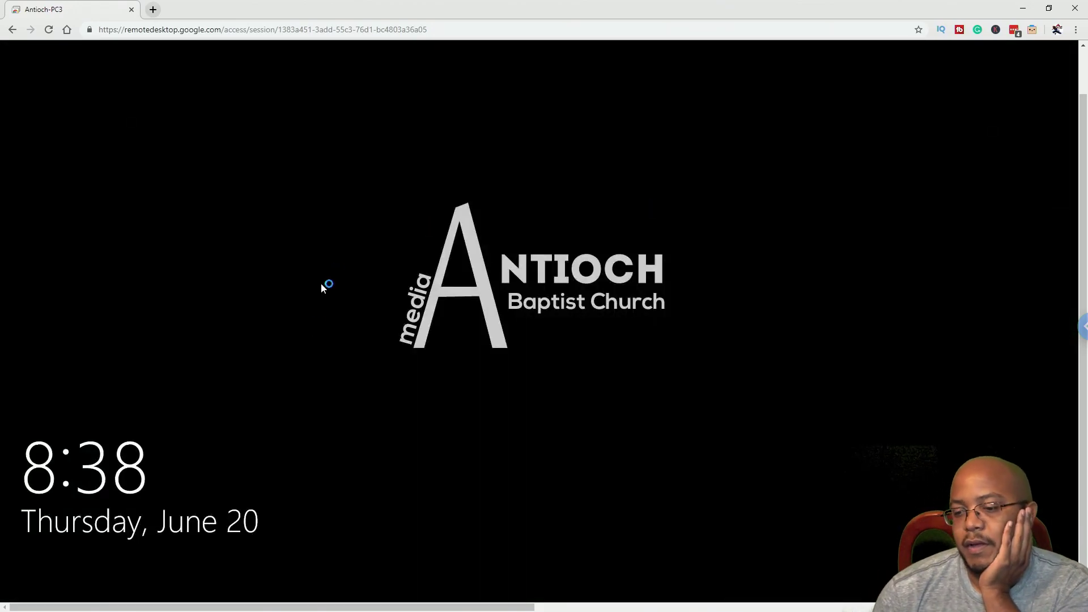
left_click(356, 306)
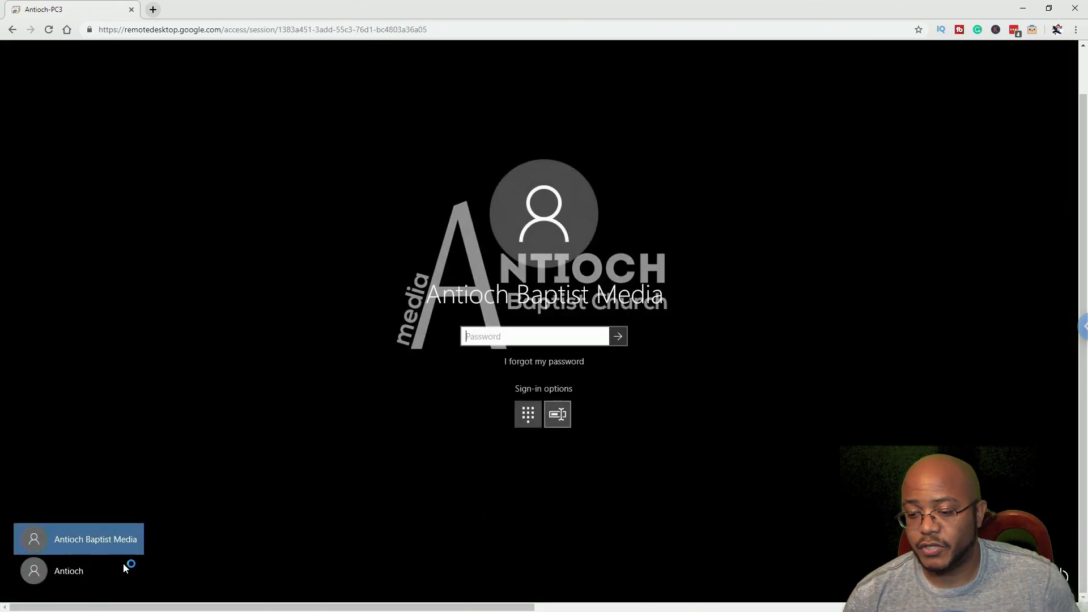
left_click(77, 573)
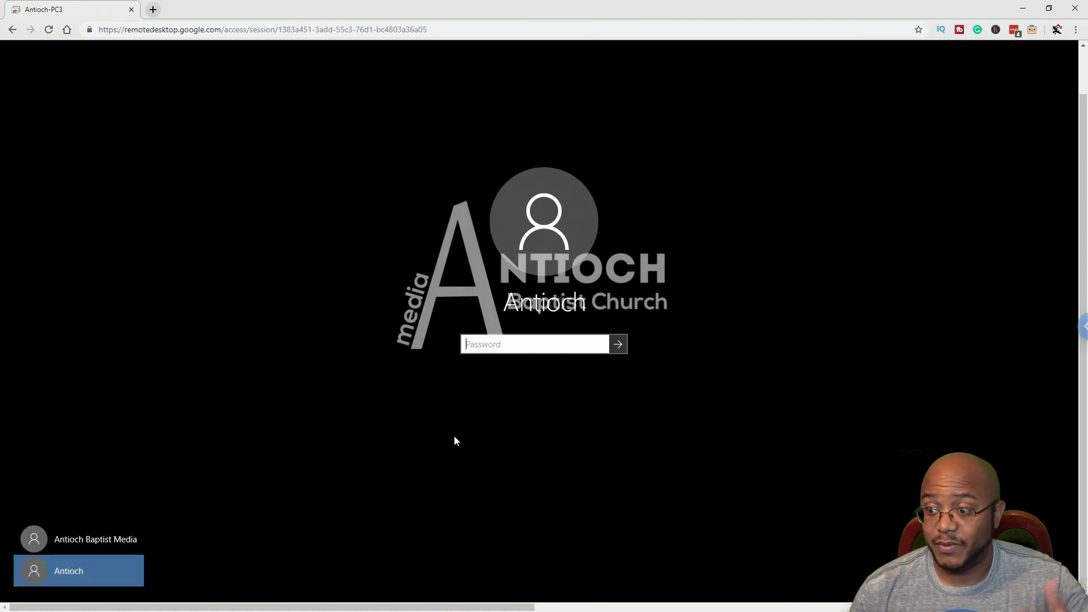
type("•")
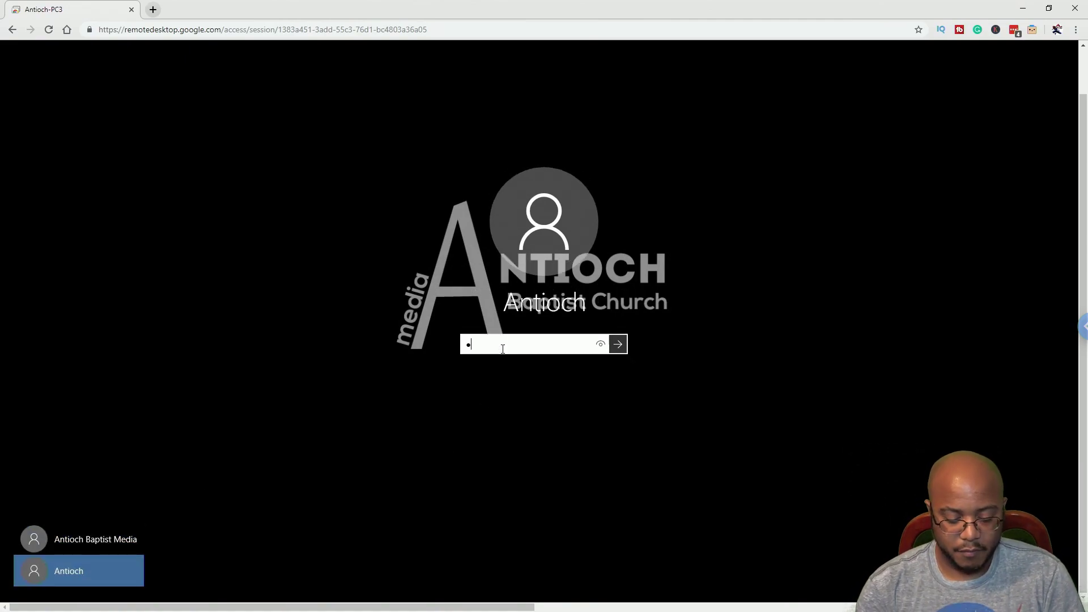
type("•••••••")
key("Return")
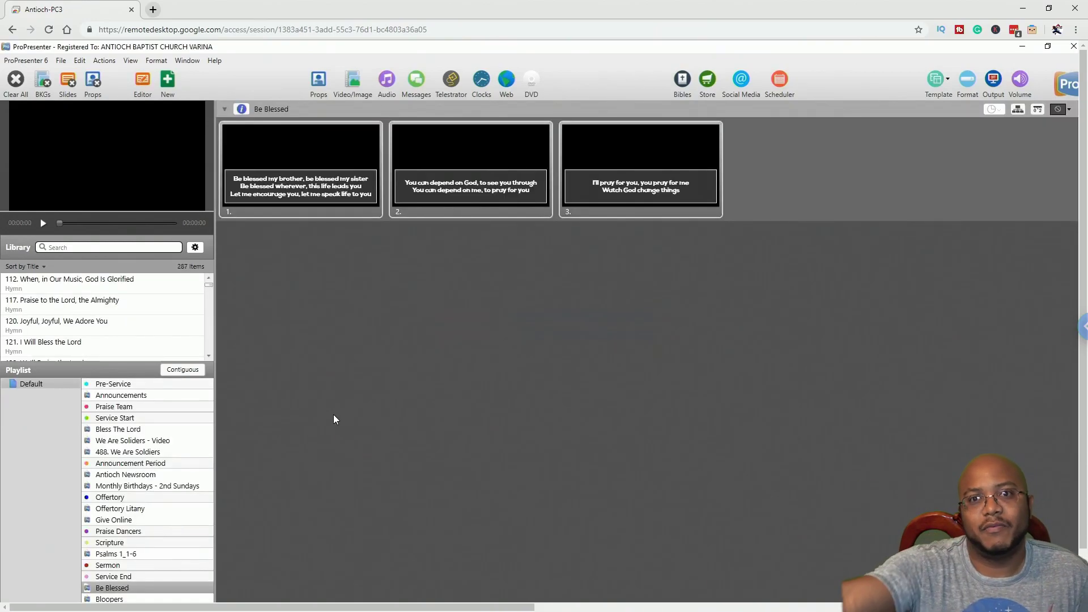
Step: Remove "488. We Are Soldiers" and "Psalms 1_1-6" from the ProPresenter playlist
right_click(142, 453)
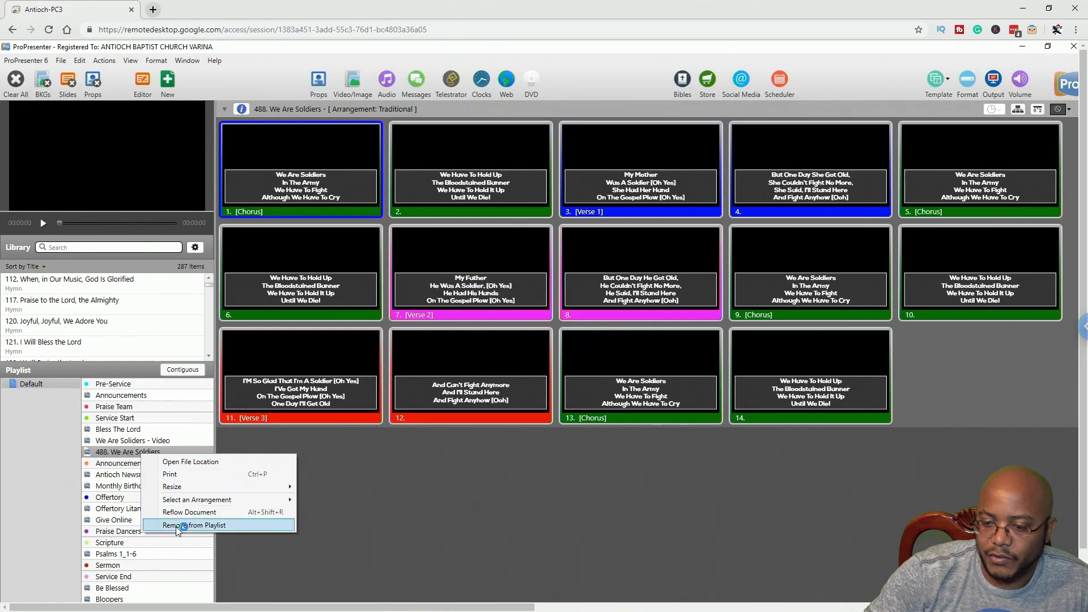
left_click(178, 527)
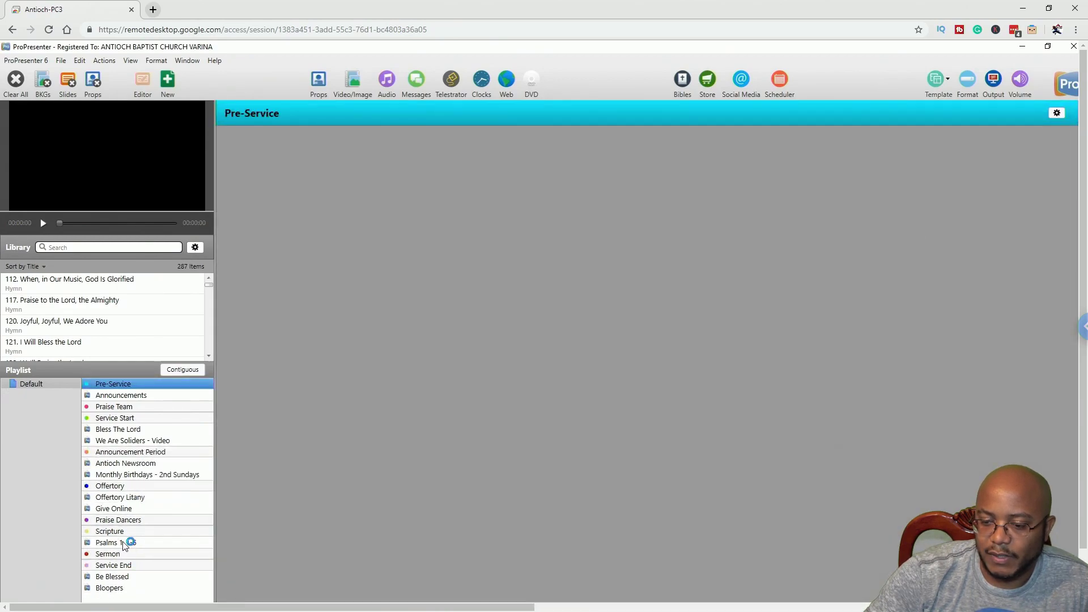
right_click(125, 546)
mouse_move(201, 574)
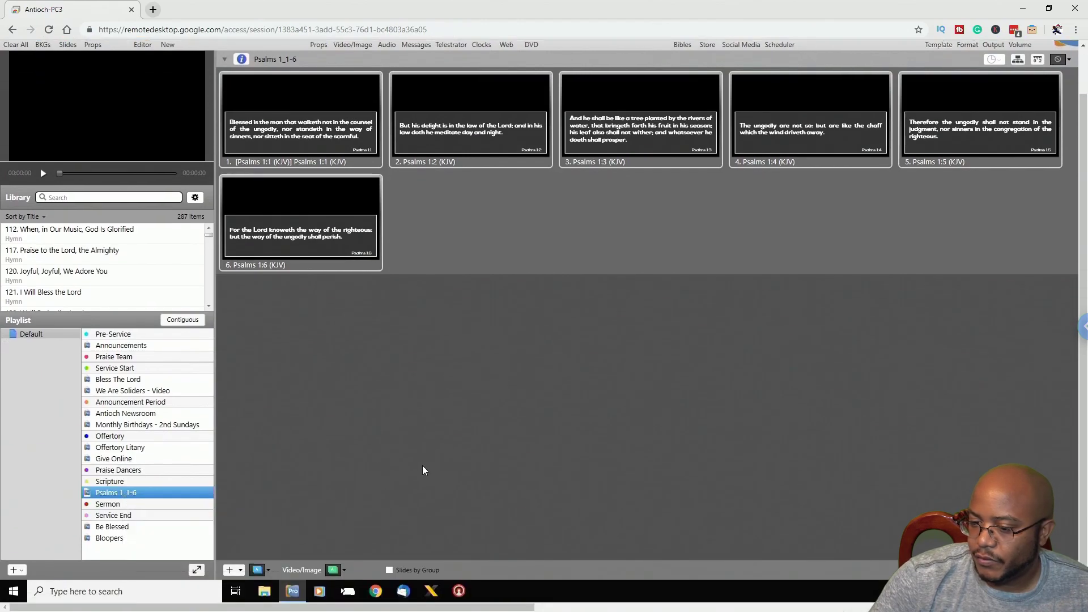
right_click(158, 497)
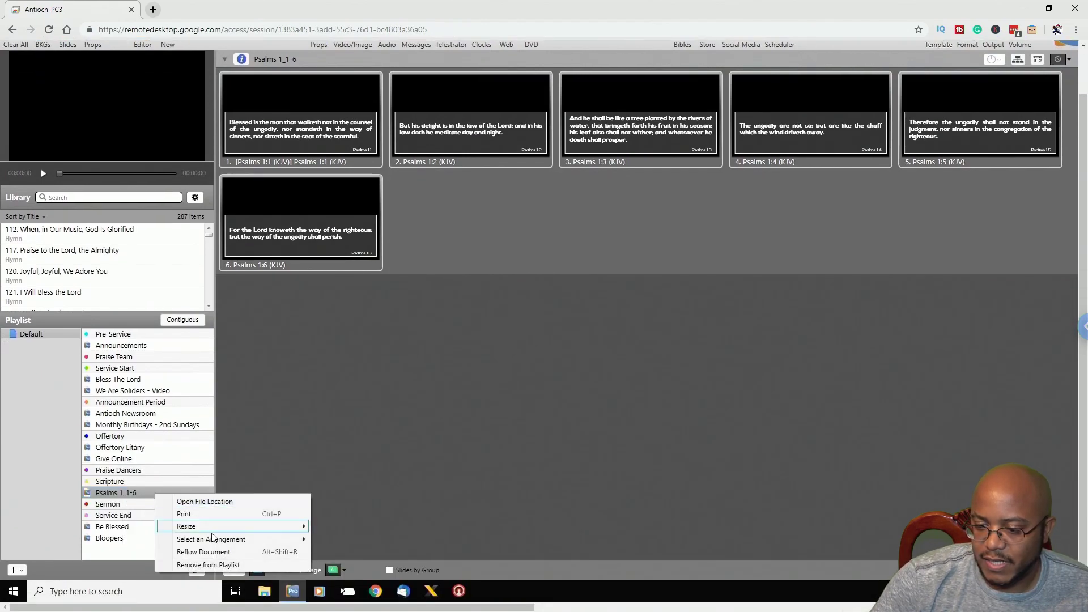
left_click(215, 565)
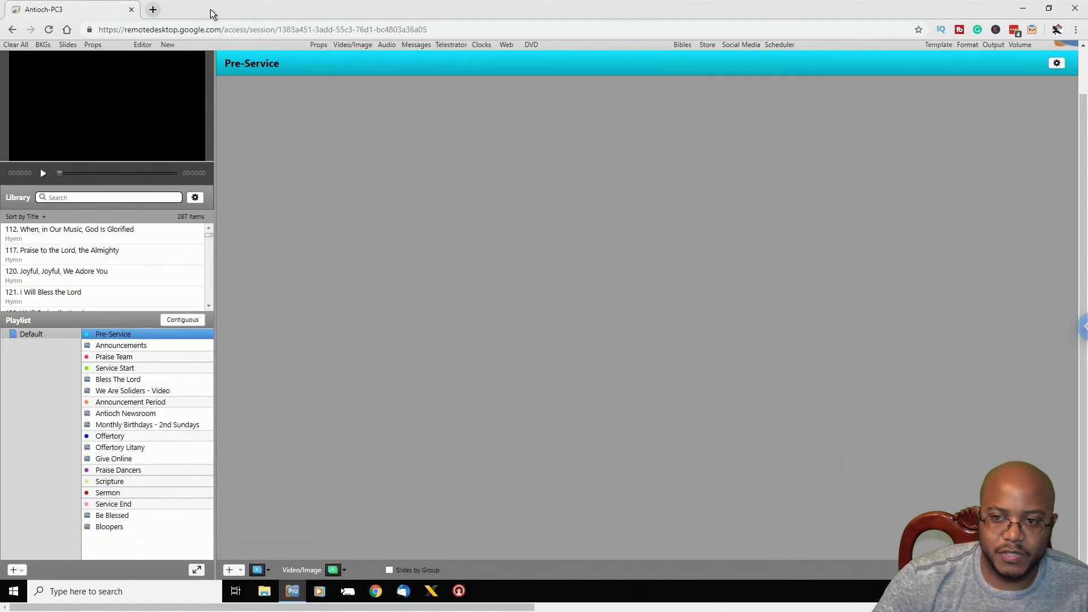
Step: Open Thunderbird on the remote PC and read the "Hymn For Sunday" email
left_click(428, 594)
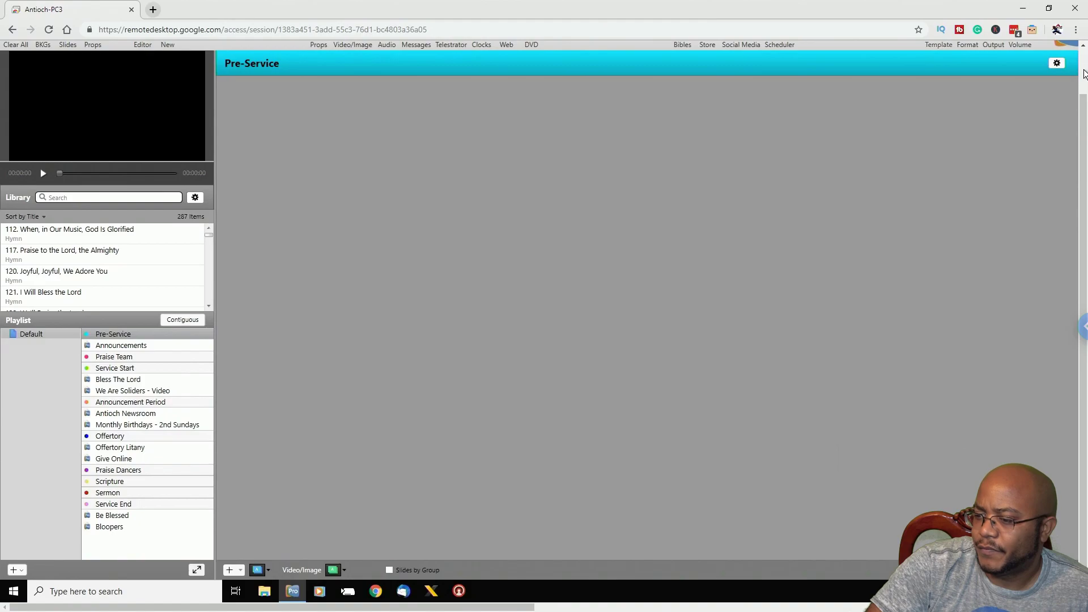
left_click_drag(526, 607, 857, 609)
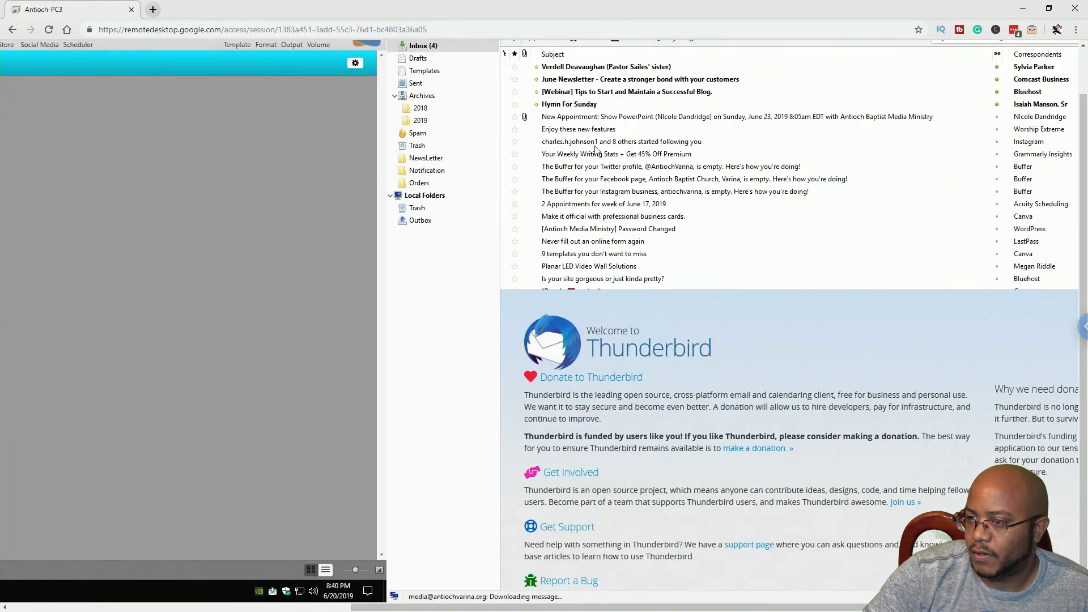
left_click(574, 106)
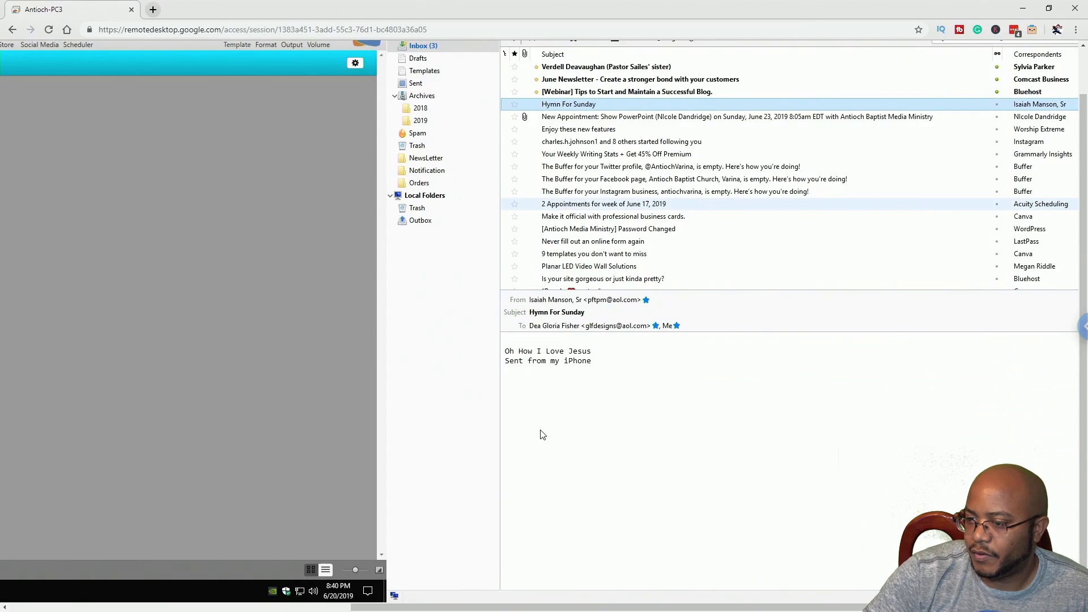
Step: Search the ProPresenter library for "love jesus" and add "291. O How I Love Jesus" to the playlist below "We Are Soliders - Video"
left_click_drag(413, 607, 70, 607)
left_click(57, 197)
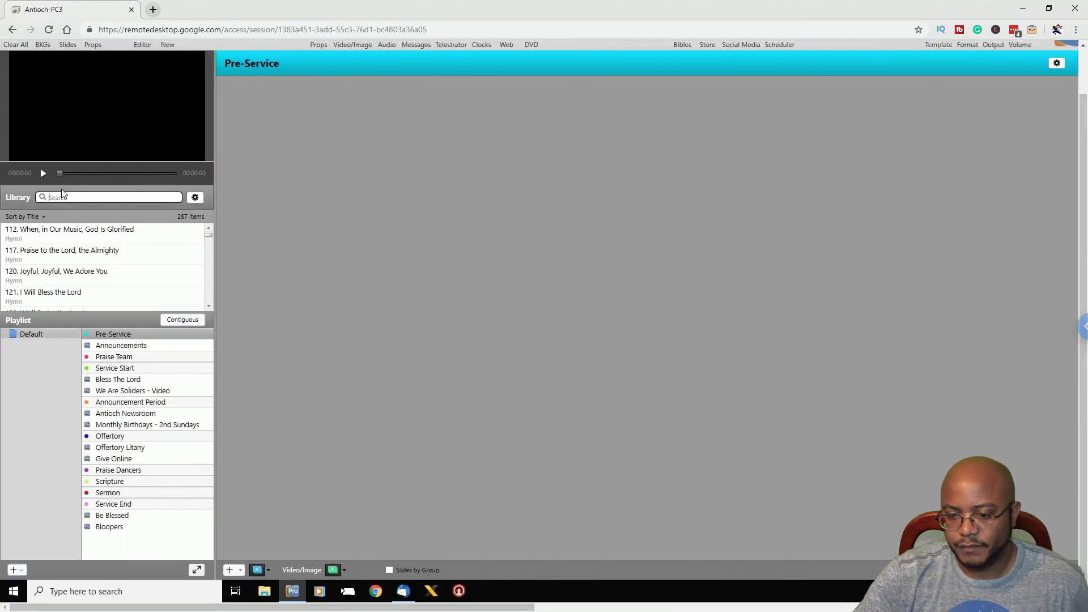
type("love jesus")
left_click_drag(51, 237, 141, 396)
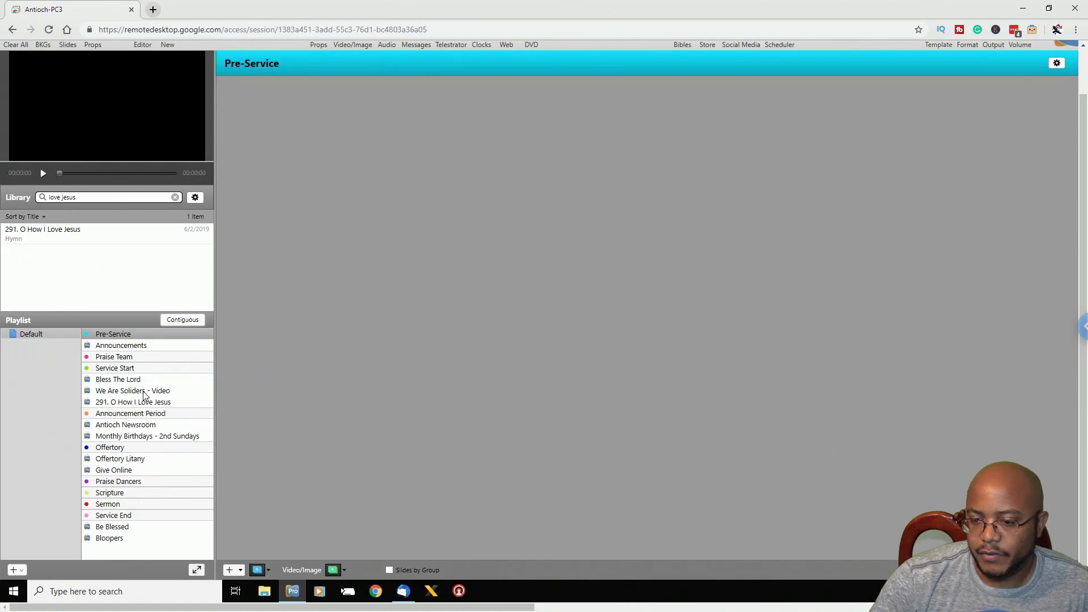
Step: Remove "We Are Soliders - Video" from the playlist and clear the library search
right_click(144, 395)
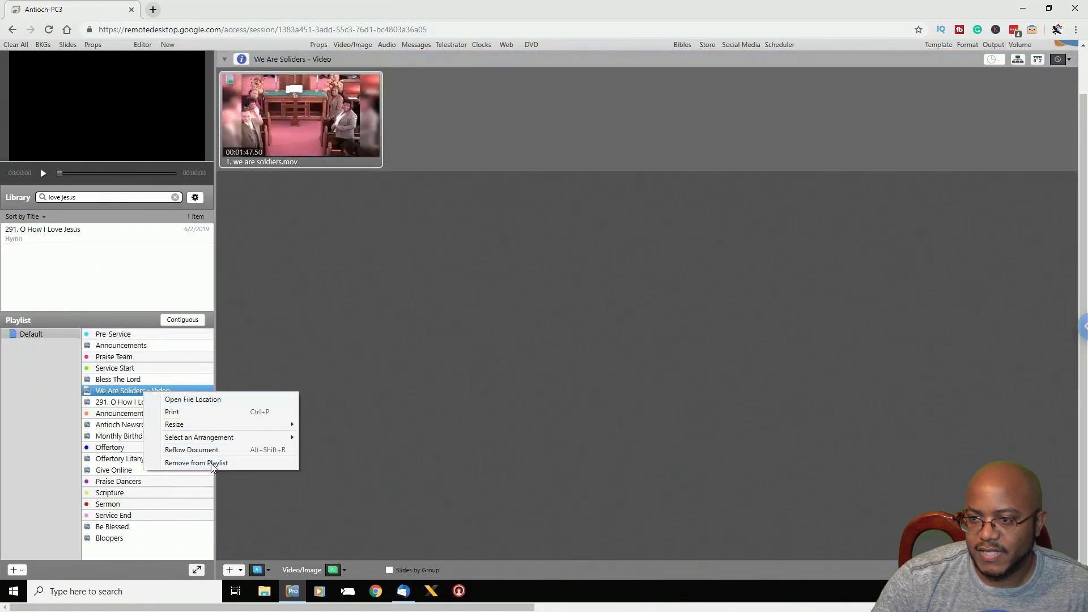
left_click(212, 463)
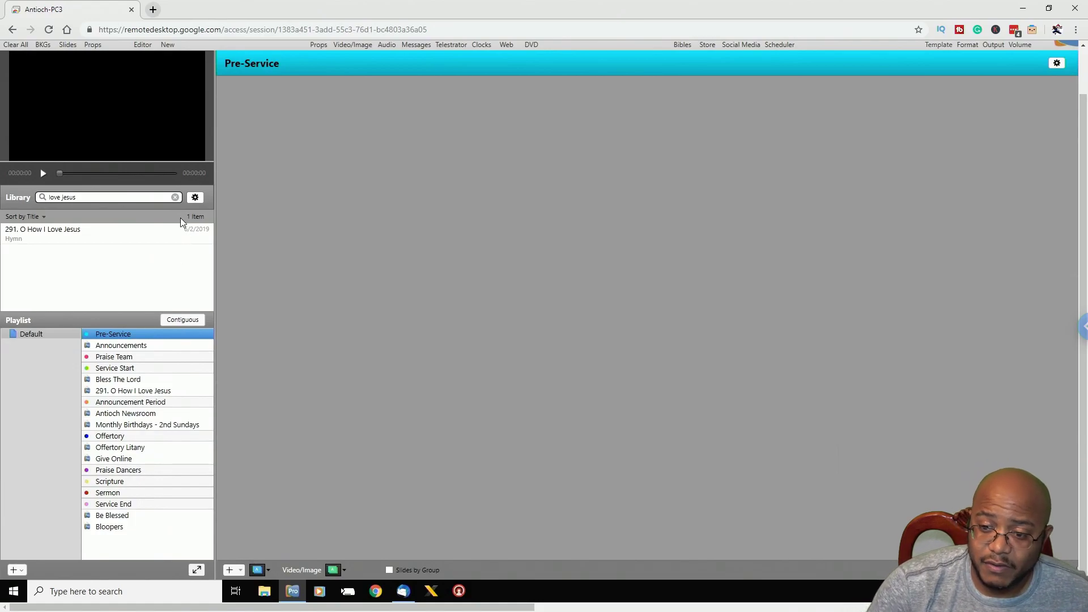
left_click(175, 197)
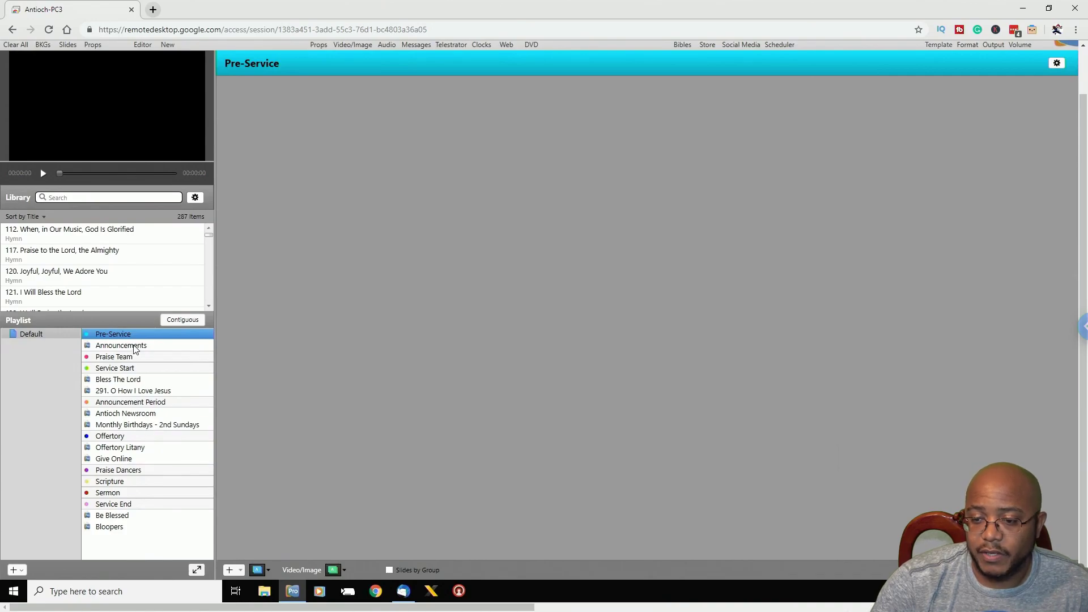
Step: Display the "Antioch Newsroom" playlist item in ProPresenter and minimize the program to reveal the remote desktop
left_click(133, 414)
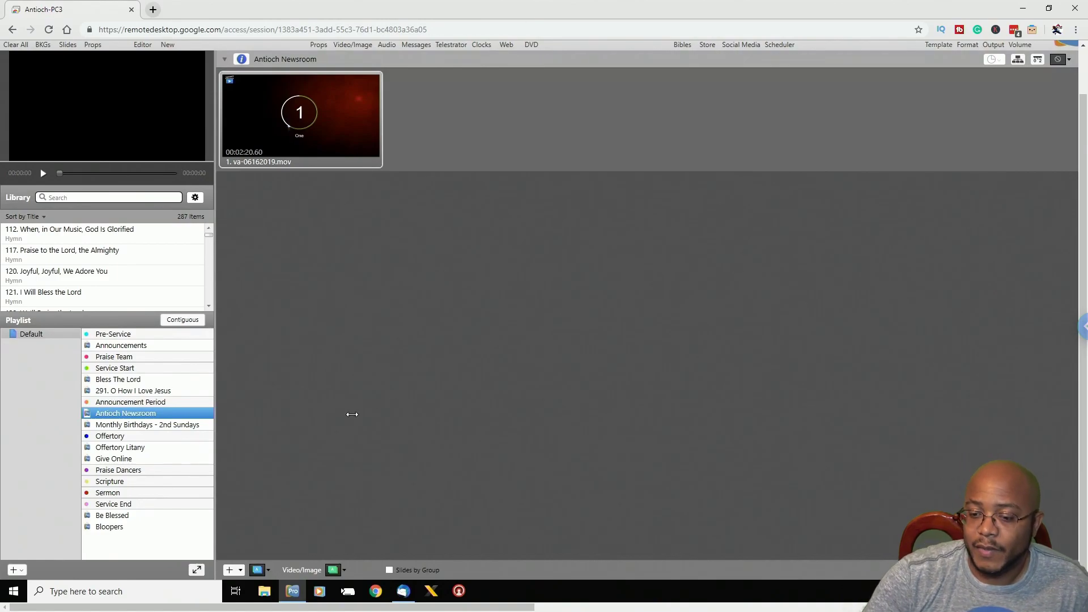
left_click(1084, 73)
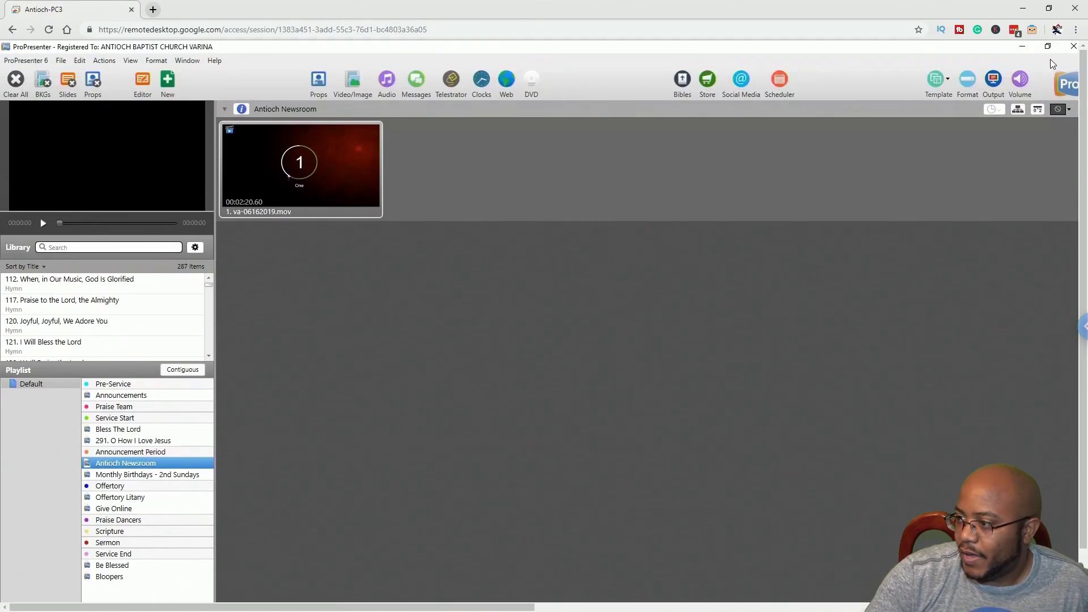
left_click(1025, 50)
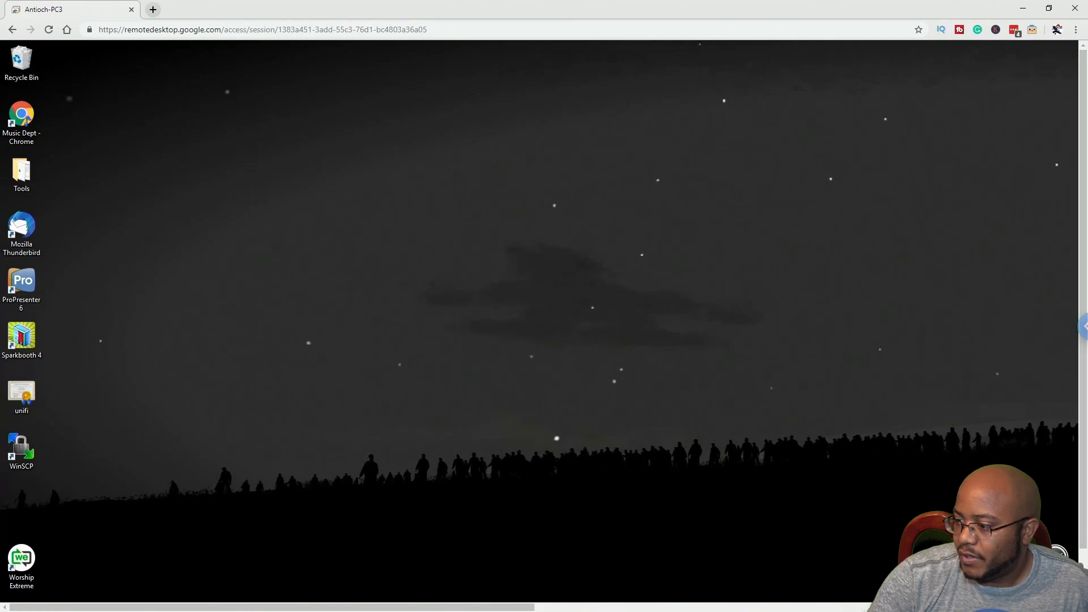
Step: Run the "Sunday Reboot" shortcut on the remote PC's desktop
left_click(1084, 561)
right_click(1063, 512)
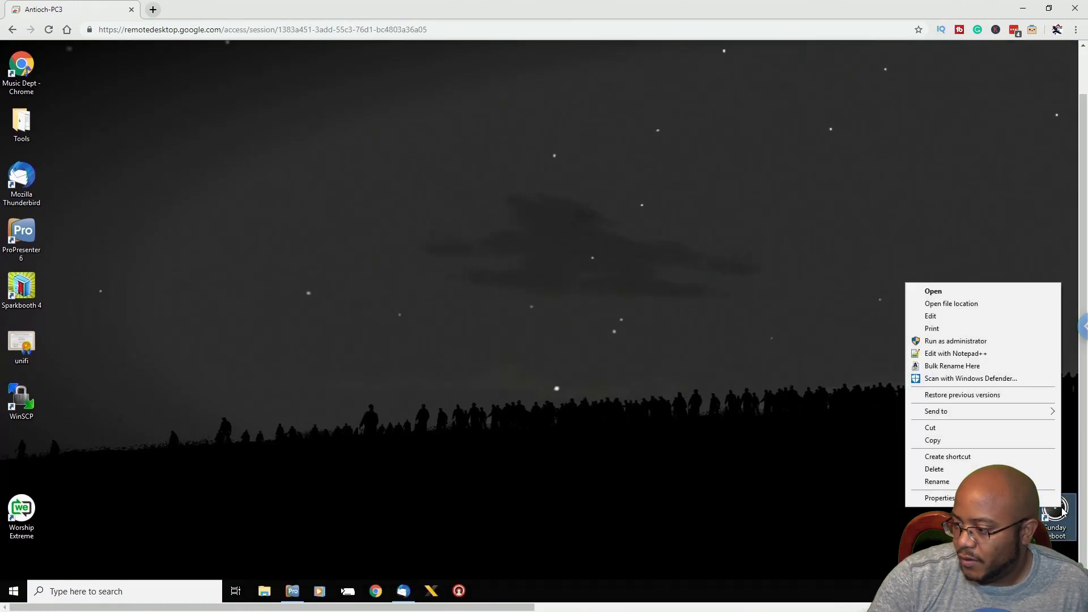
left_click(936, 292)
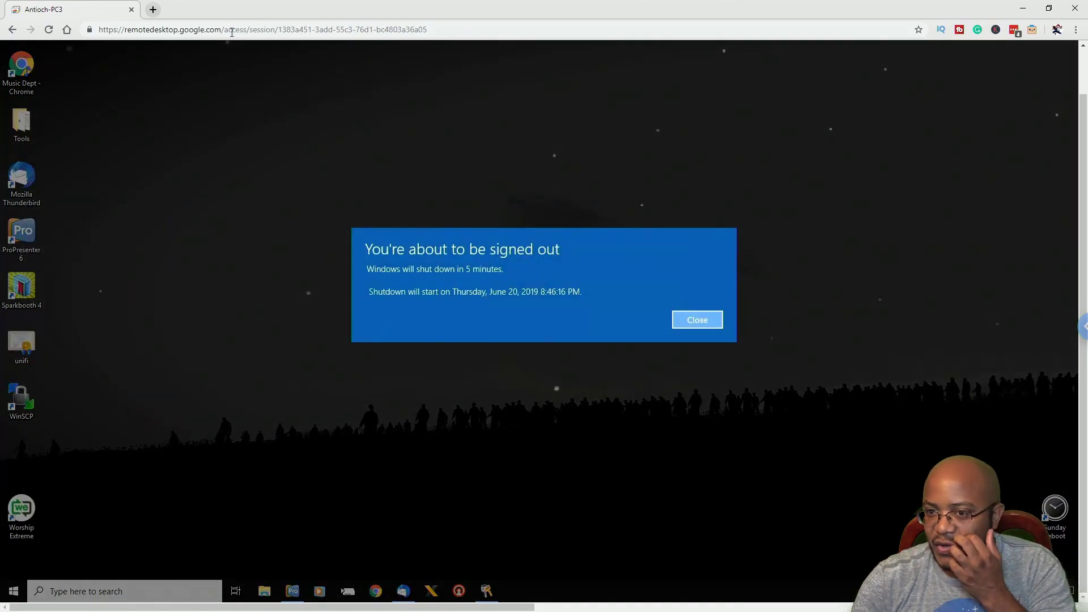
Step: Open the session options of the remote connection to Antioch-PC3
left_click(1082, 326)
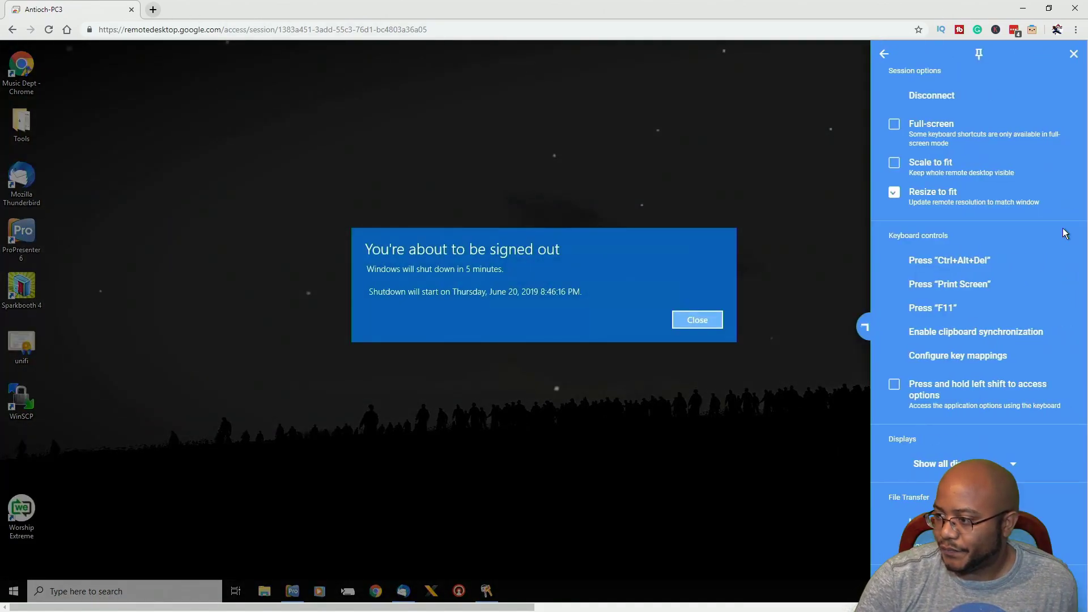